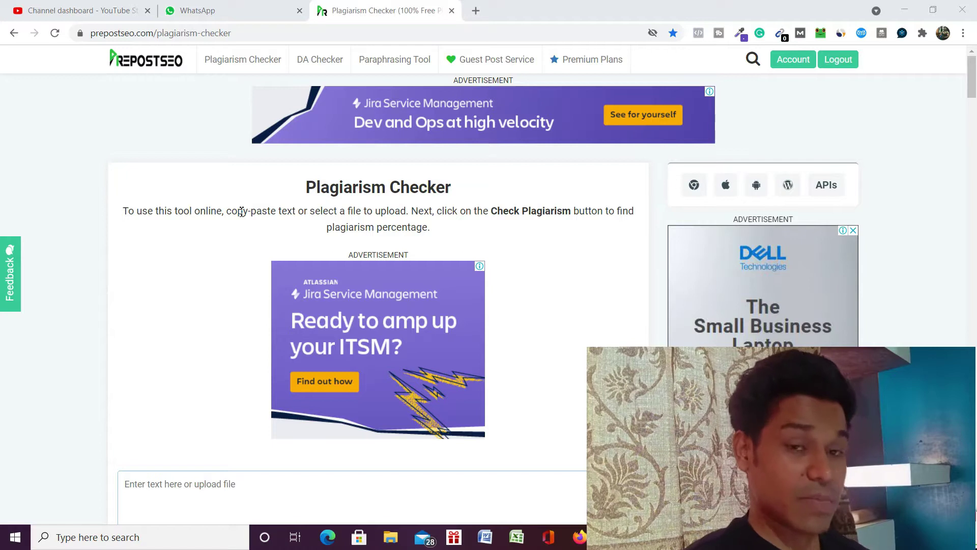
Google 'weight loss' in a new tab and open Healthline's 'How to Lose Weight Fast' article
{"action": "scroll", "coordinate": [242, 212], "scroll_direction": "down", "scroll_amount": 4}
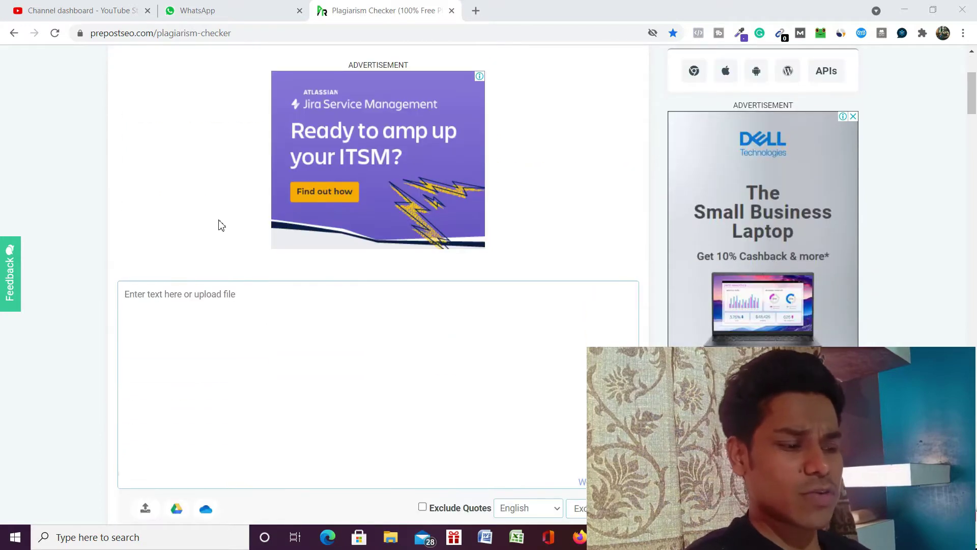
{"action": "scroll", "coordinate": [219, 225], "scroll_direction": "up", "scroll_amount": 4}
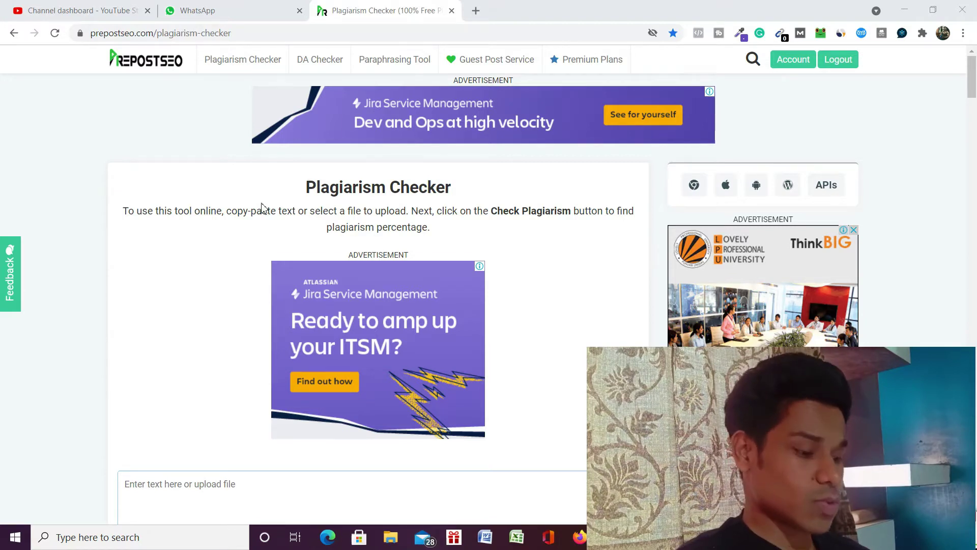
{"action": "scroll", "coordinate": [236, 295], "scroll_direction": "down", "scroll_amount": 3}
{"action": "scroll", "coordinate": [241, 315], "scroll_direction": "down", "scroll_amount": 1}
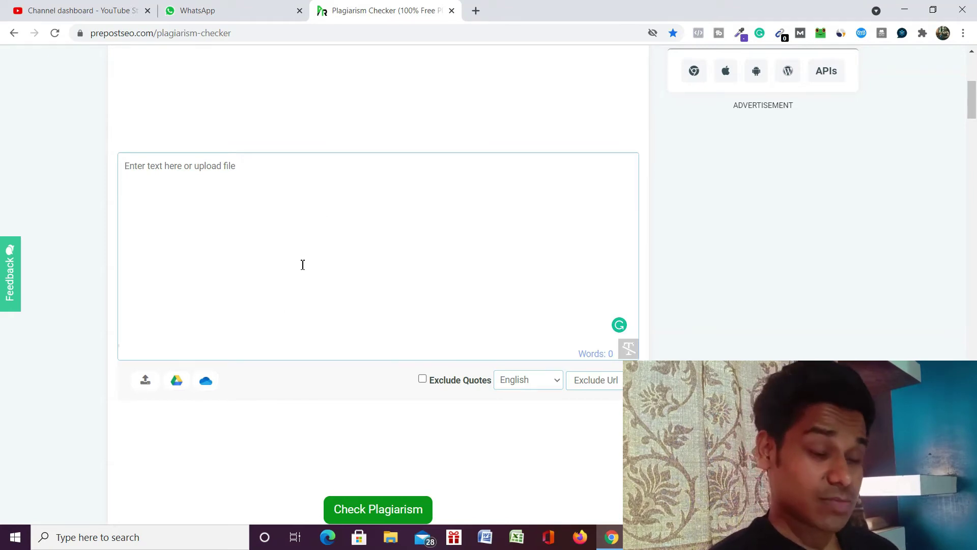
{"action": "left_click", "coordinate": [475, 11]}
{"action": "type", "text": "weight loss"}
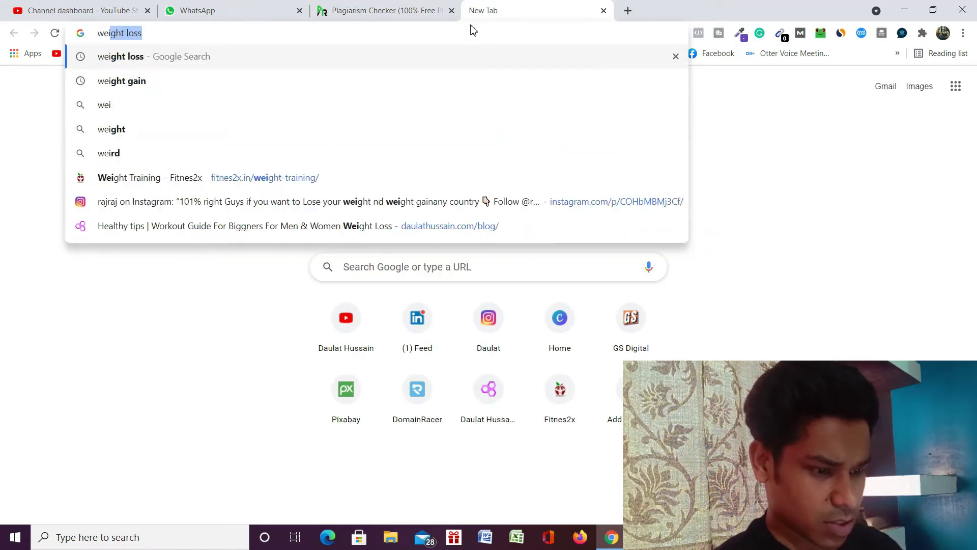
{"action": "key", "text": "Return"}
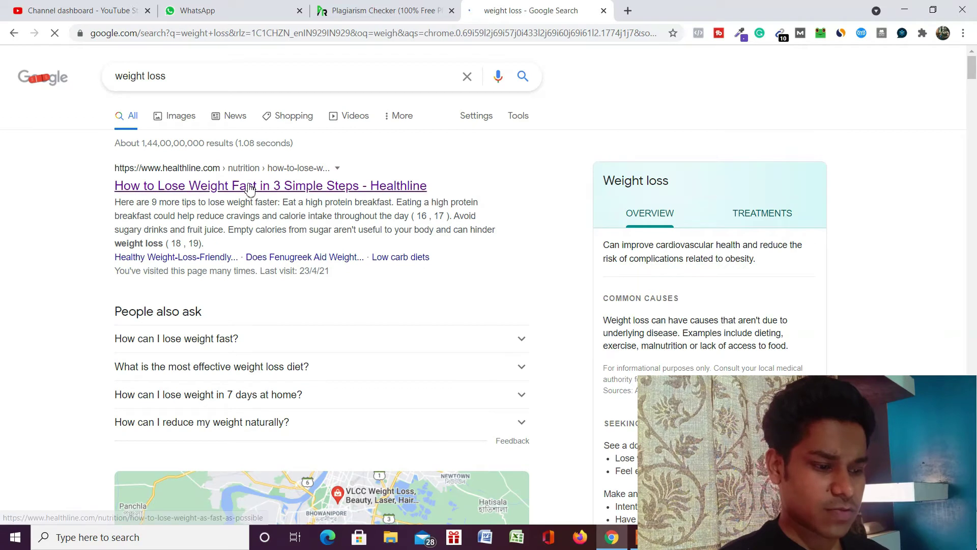
{"action": "left_click", "coordinate": [253, 189]}
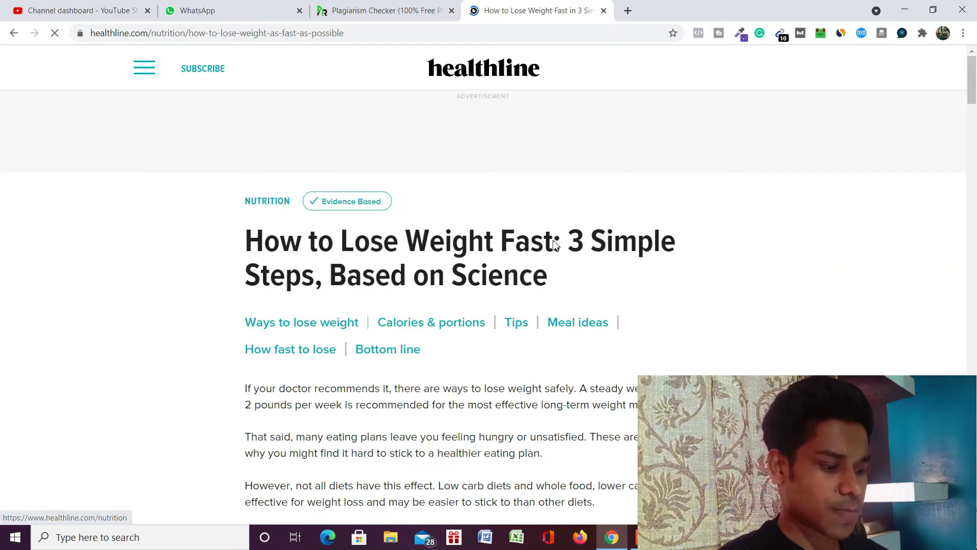
Select the Healthline article text from 'If your doctor…' onward, then switch back to the Plagiarism Checker tab
{"action": "scroll", "coordinate": [515, 272], "scroll_direction": "down", "scroll_amount": 8}
{"action": "scroll", "coordinate": [515, 273], "scroll_direction": "up", "scroll_amount": 5}
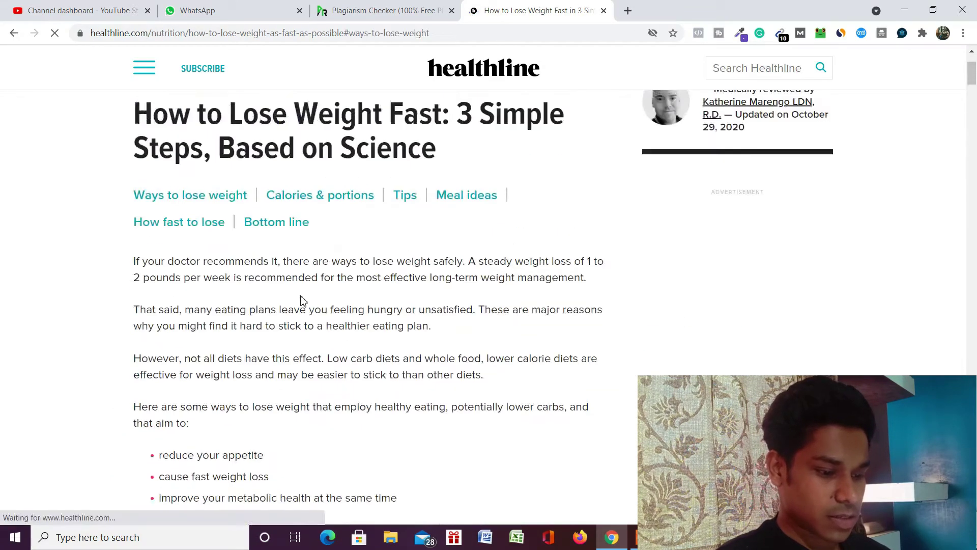
{"action": "left_click_drag", "start_coordinate": [135, 262], "coordinate": [227, 397]}
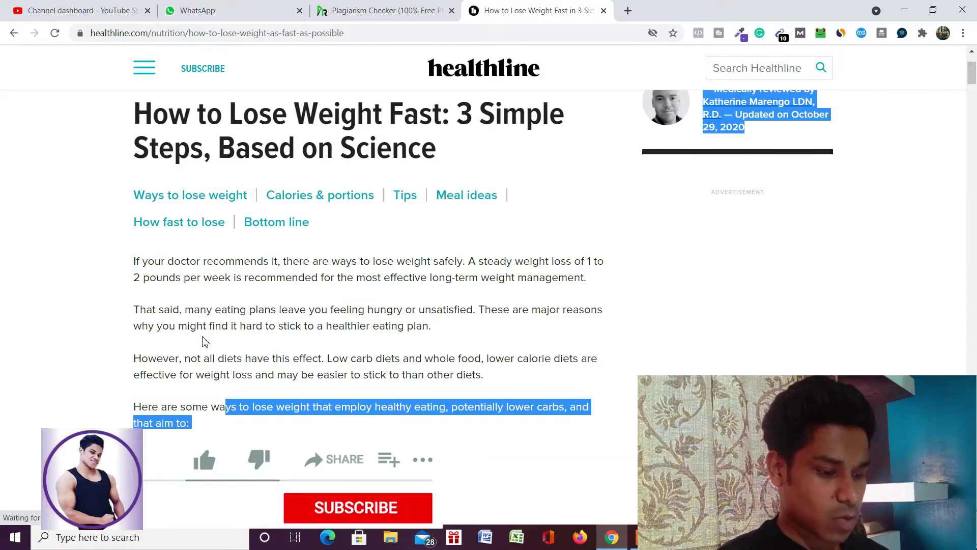
{"action": "left_click", "coordinate": [135, 362]}
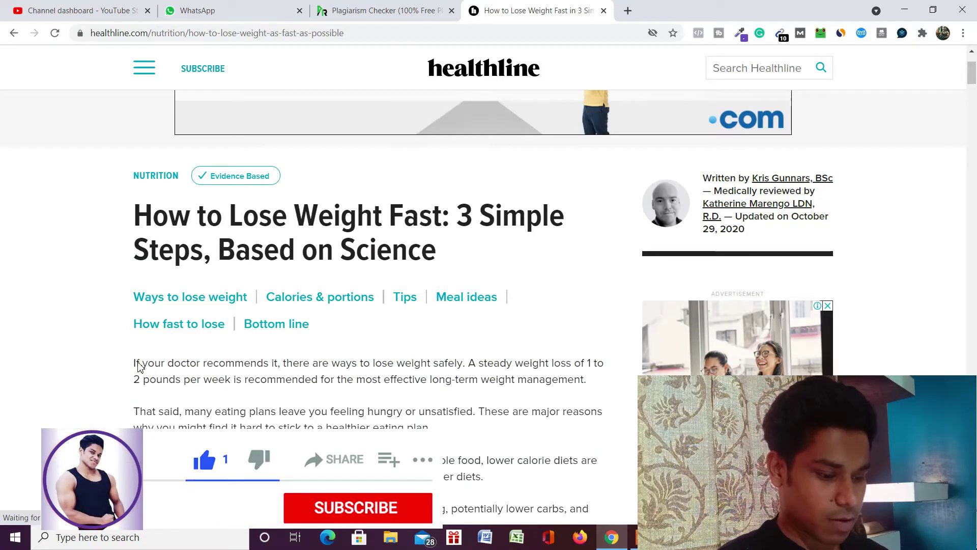
{"action": "mouse_move", "coordinate": [131, 363]}
{"action": "left_mouse_down"}
{"action": "mouse_move", "coordinate": [152, 388]}
{"action": "mouse_move", "coordinate": [135, 374]}
{"action": "left_mouse_up"}
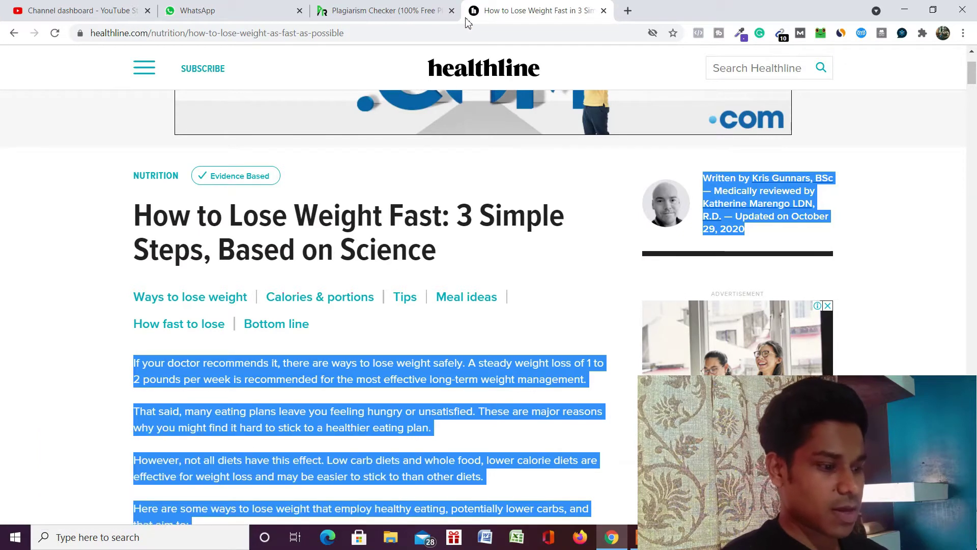
{"action": "left_click", "coordinate": [422, 6]}
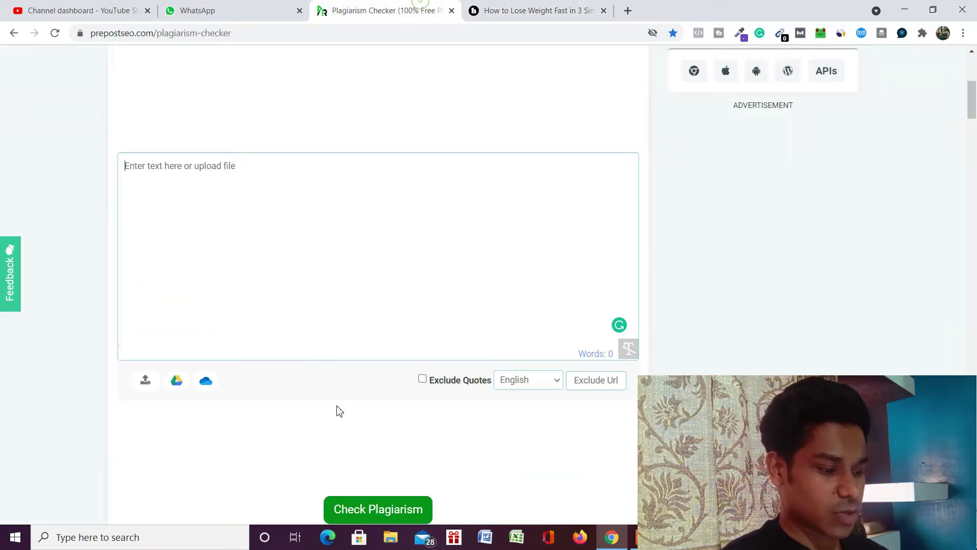
Paste the article into the checker, delete from SUMMARY onward, and dismiss the Words Limit warning
{"action": "left_click", "coordinate": [300, 259]}
{"action": "key", "text": "ctrl+v"}
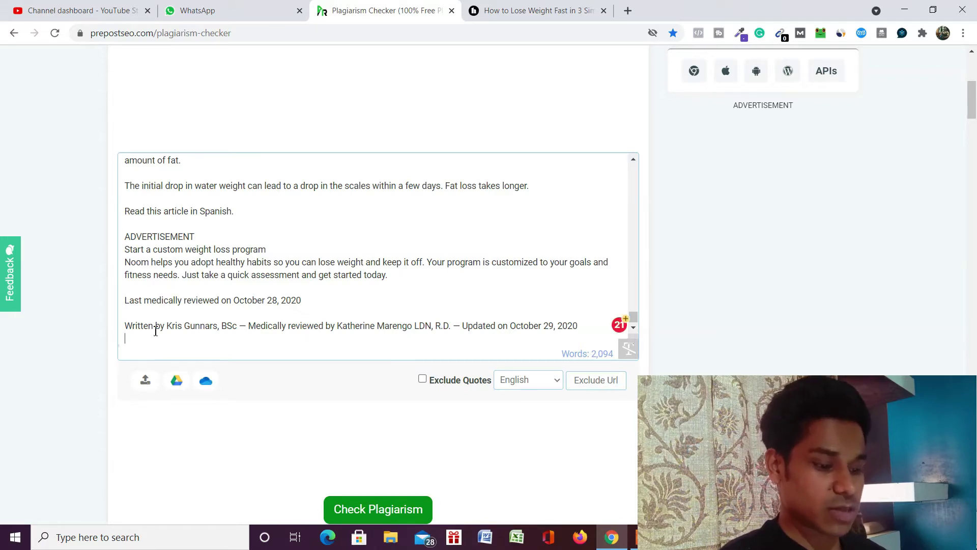
{"action": "left_click_drag", "start_coordinate": [145, 334], "coordinate": [124, 175]}
{"action": "key", "text": "BackSpace"}
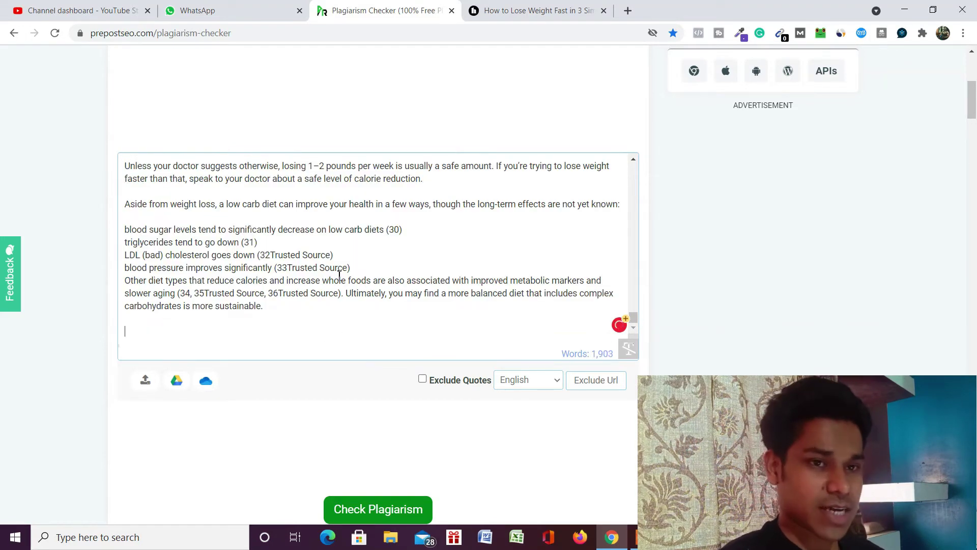
{"action": "scroll", "coordinate": [340, 275], "scroll_direction": "down", "scroll_amount": 4}
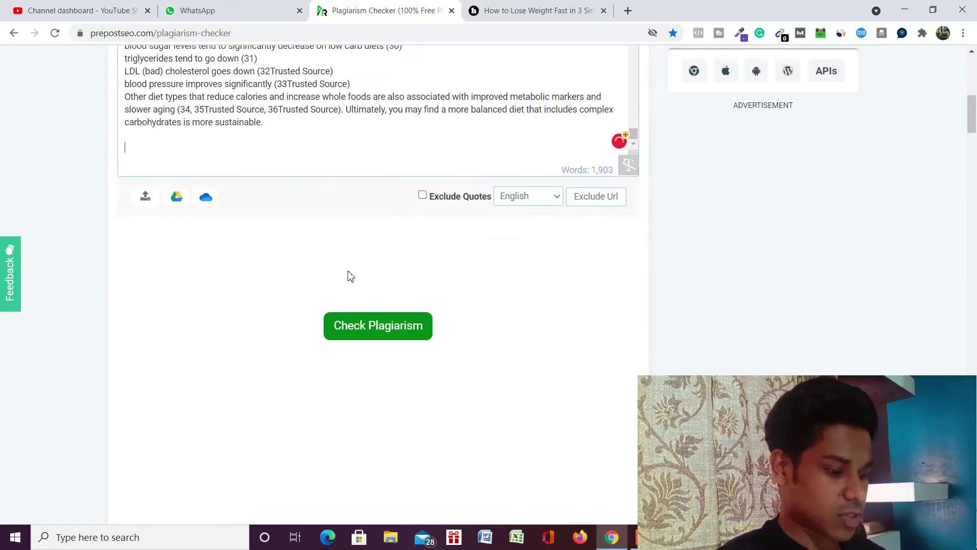
{"action": "left_click", "coordinate": [377, 323]}
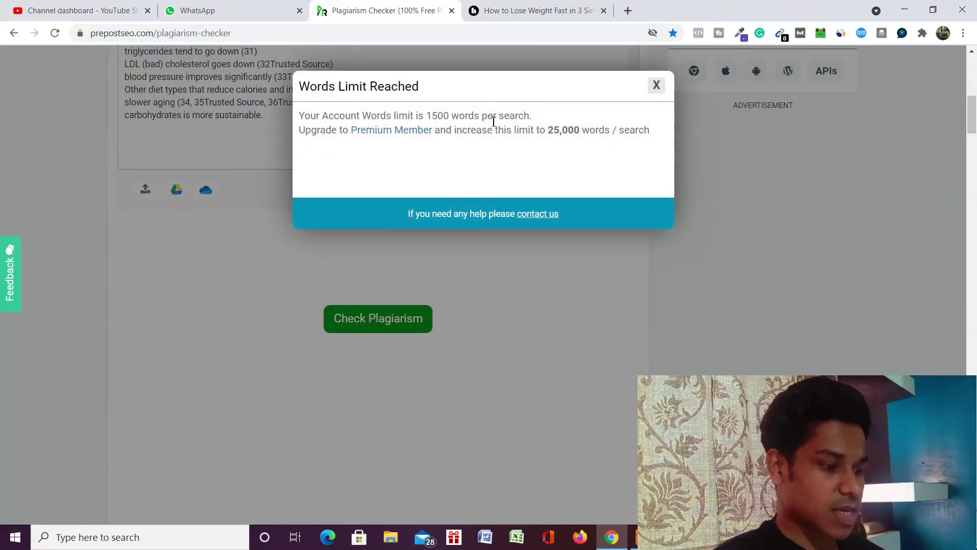
{"action": "left_click", "coordinate": [656, 86]}
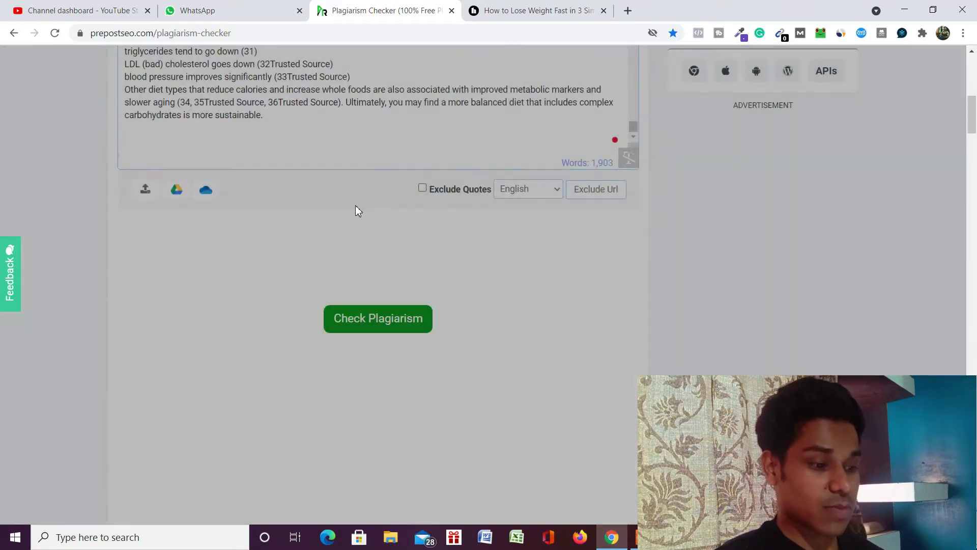
Delete more of the article's later text, down to 1,003 words, and rerun the plagiarism check
{"action": "scroll", "coordinate": [355, 206], "scroll_direction": "up", "scroll_amount": 5}
{"action": "left_click_drag", "start_coordinate": [287, 375], "coordinate": [134, 247]}
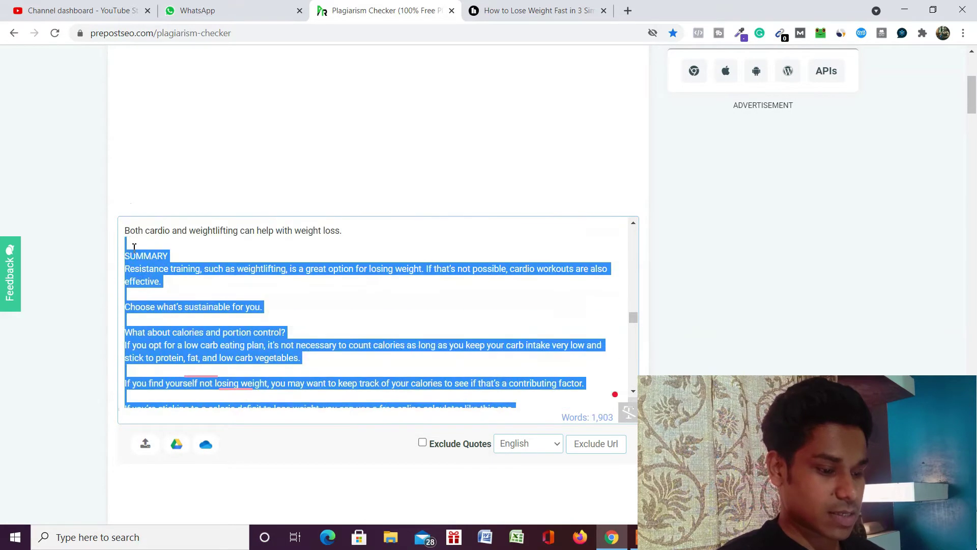
{"action": "key", "text": "BackSpace"}
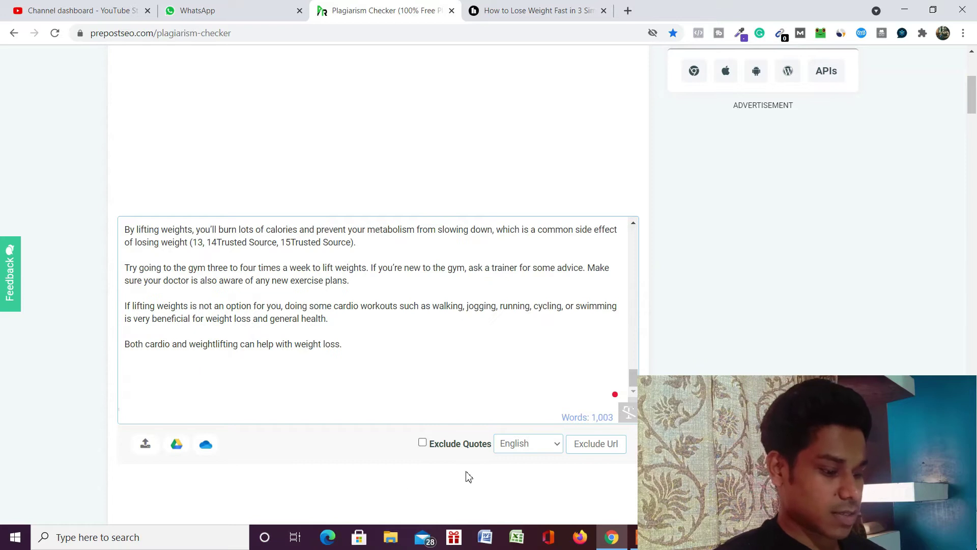
{"action": "scroll", "coordinate": [468, 476], "scroll_direction": "down", "scroll_amount": 3}
{"action": "left_click", "coordinate": [408, 451]}
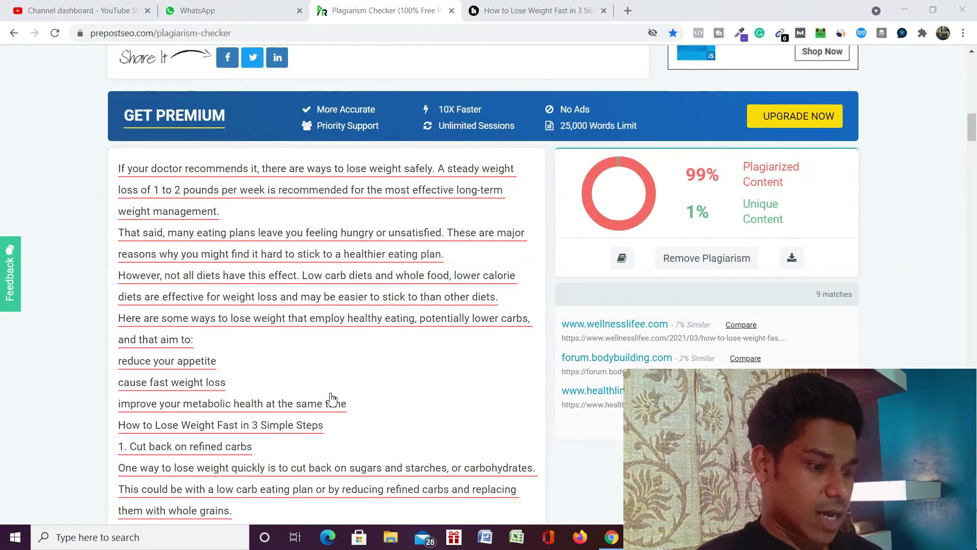
{"action": "scroll", "coordinate": [334, 397], "scroll_direction": "down", "scroll_amount": 1}
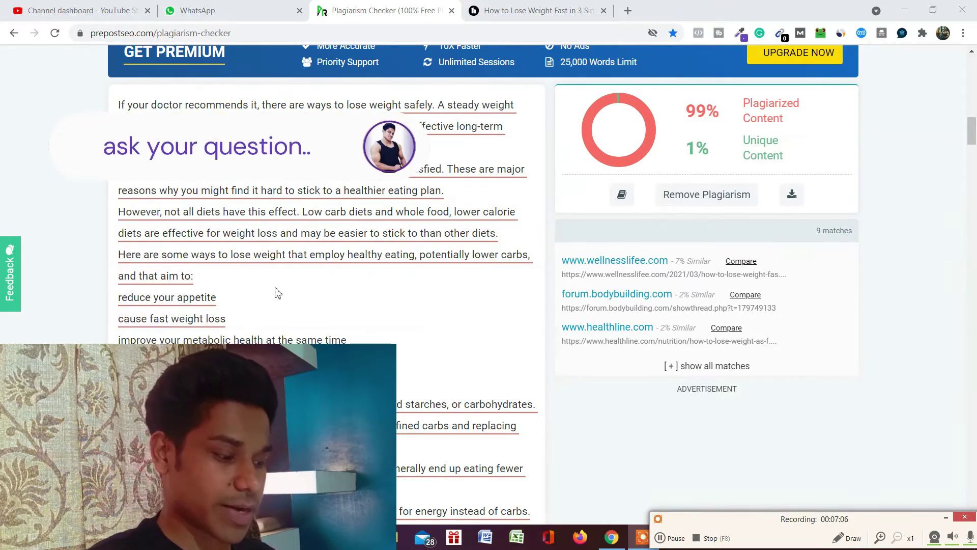
{"action": "scroll", "coordinate": [278, 292], "scroll_direction": "down", "scroll_amount": 12}
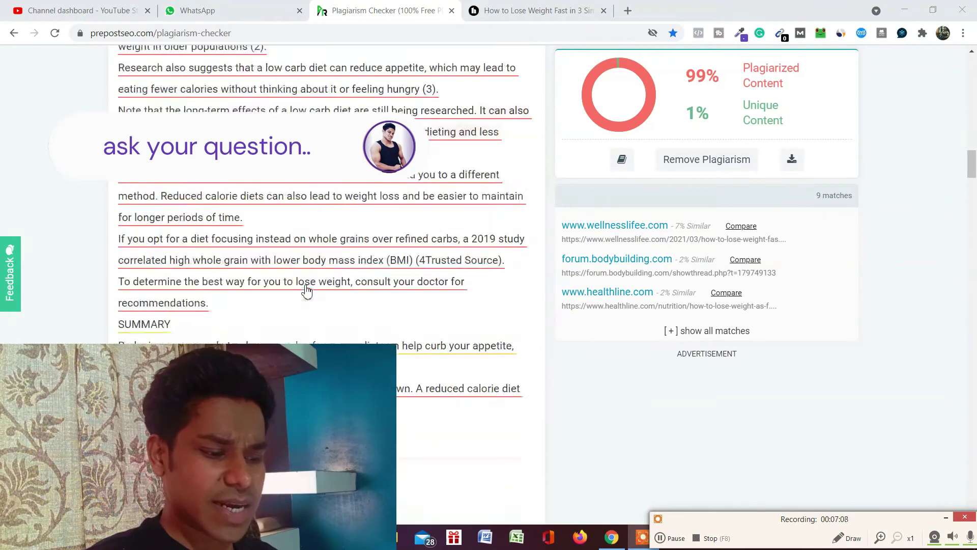
{"action": "scroll", "coordinate": [306, 290], "scroll_direction": "down", "scroll_amount": 1}
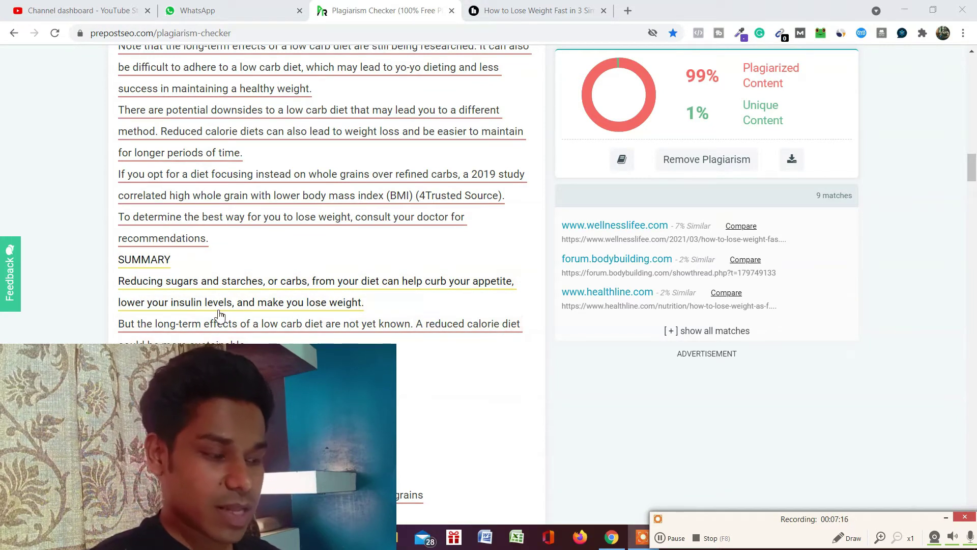
{"action": "scroll", "coordinate": [220, 316], "scroll_direction": "up", "scroll_amount": 7}
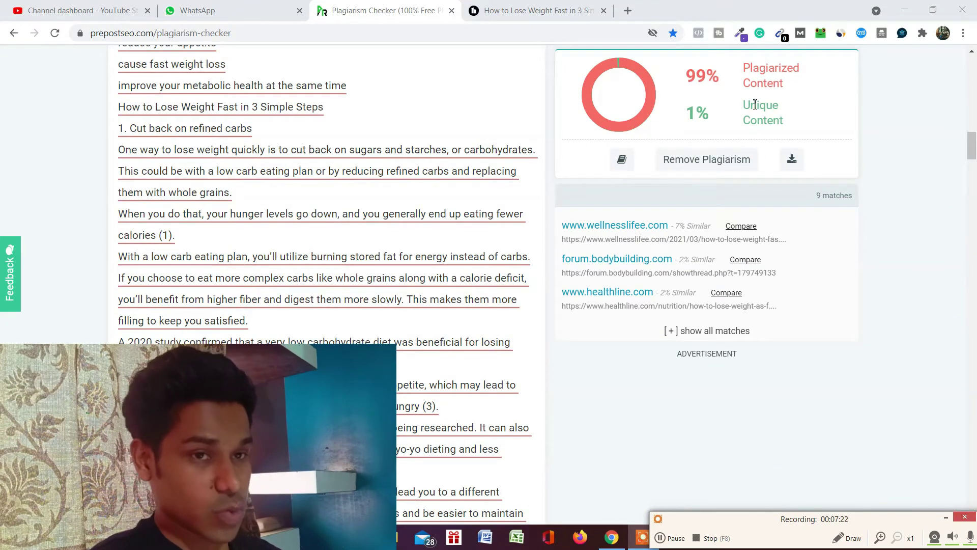
{"action": "scroll", "coordinate": [140, 320], "scroll_direction": "up", "scroll_amount": 7}
{"action": "scroll", "coordinate": [44, 306], "scroll_direction": "down", "scroll_amount": 7}
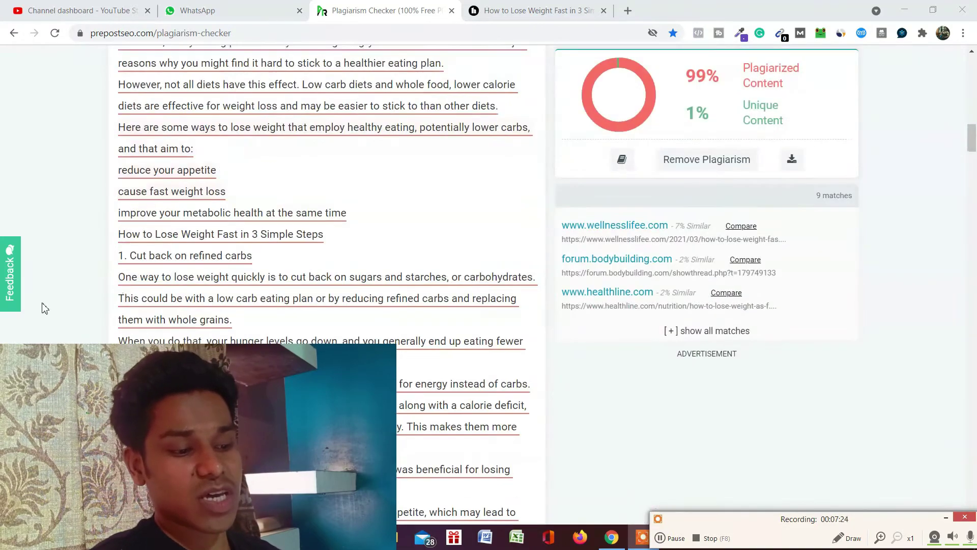
{"action": "scroll", "coordinate": [224, 299], "scroll_direction": "down", "scroll_amount": 8}
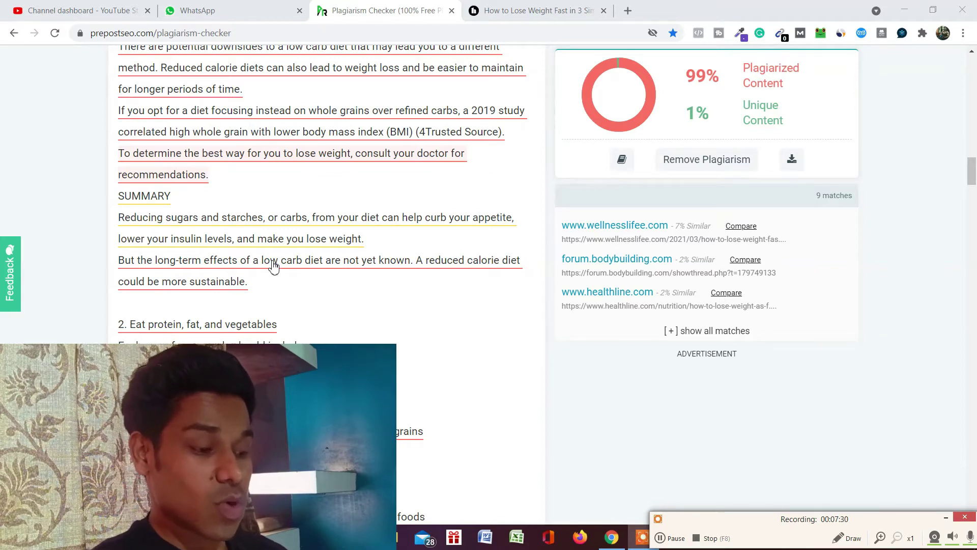
{"action": "scroll", "coordinate": [273, 266], "scroll_direction": "up", "scroll_amount": 3}
{"action": "scroll", "coordinate": [274, 266], "scroll_direction": "up", "scroll_amount": 8}
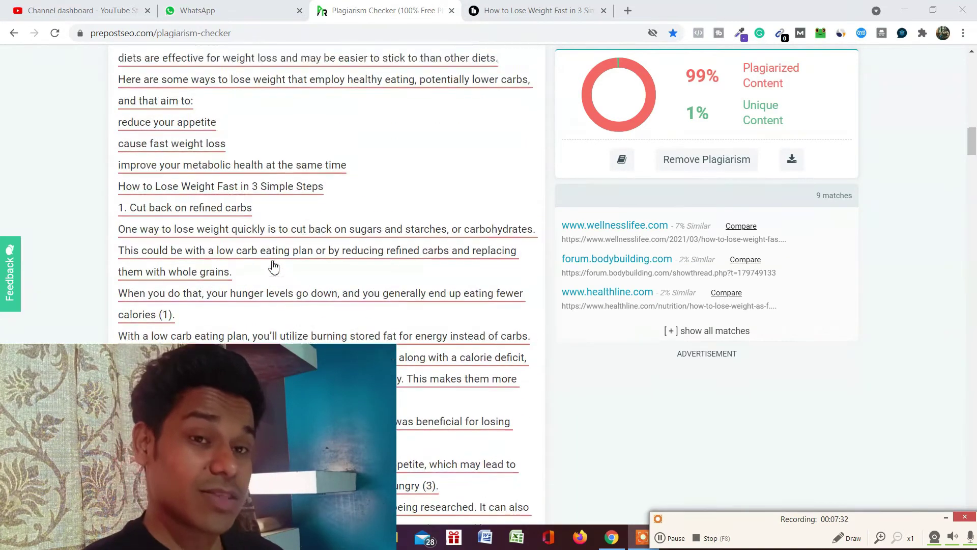
{"action": "scroll", "coordinate": [274, 266], "scroll_direction": "up", "scroll_amount": 3}
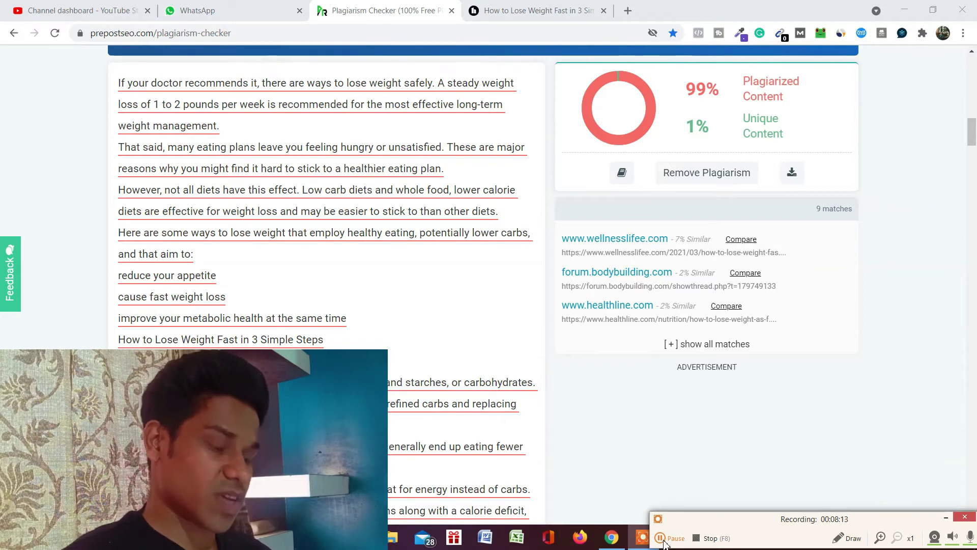
{"action": "scroll", "coordinate": [438, 349], "scroll_direction": "up", "scroll_amount": 5}
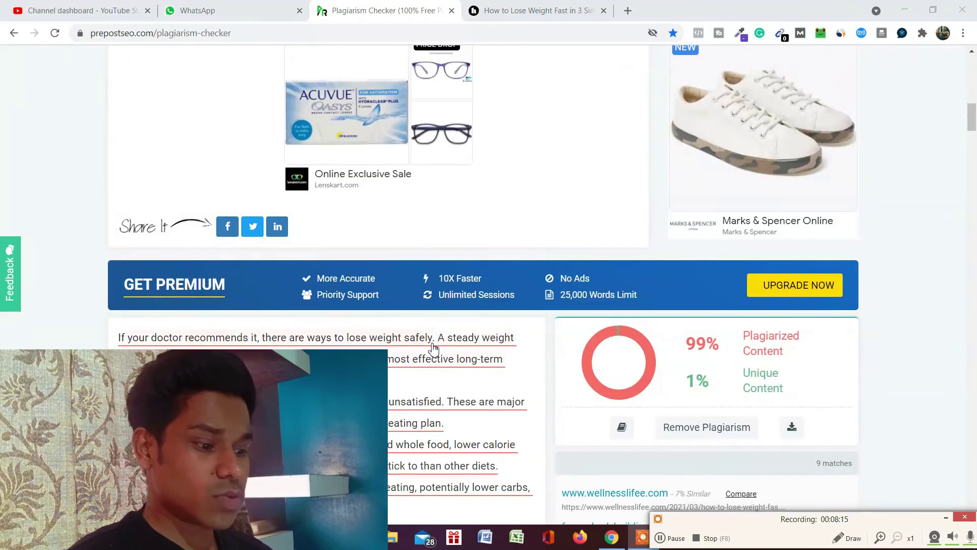
{"action": "scroll", "coordinate": [375, 334], "scroll_direction": "down", "scroll_amount": 4}
{"action": "scroll", "coordinate": [376, 225], "scroll_direction": "up", "scroll_amount": 4}
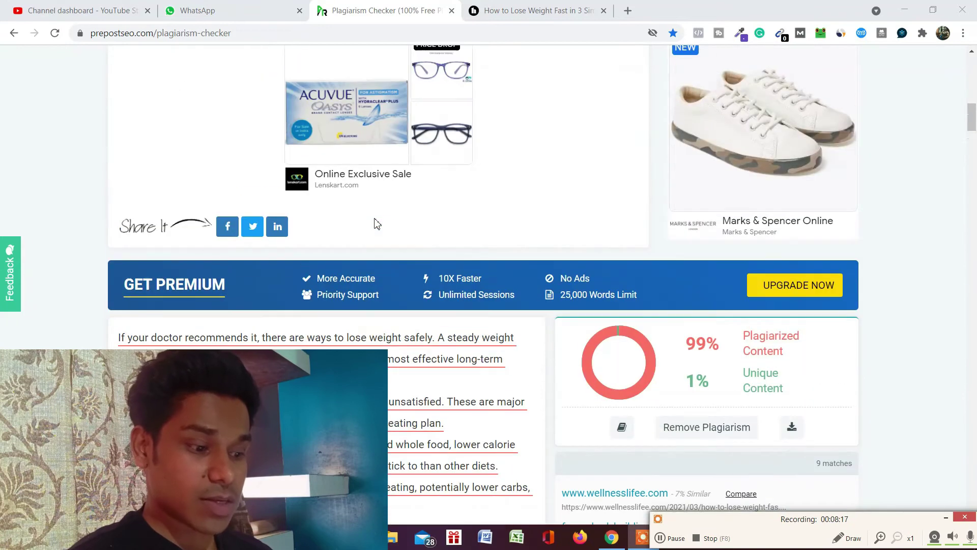
{"action": "scroll", "coordinate": [402, 337], "scroll_direction": "up", "scroll_amount": 10}
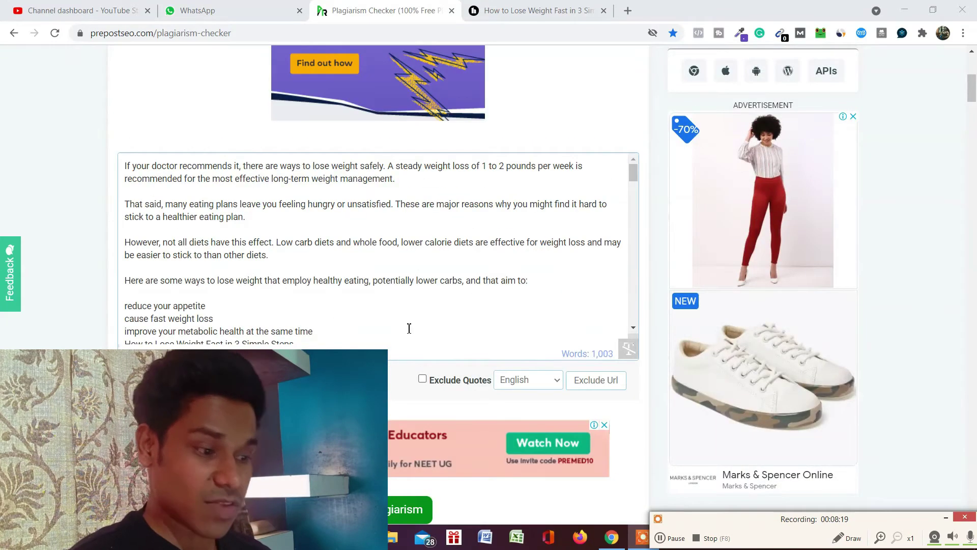
{"action": "scroll", "coordinate": [401, 337], "scroll_direction": "up", "scroll_amount": 5}
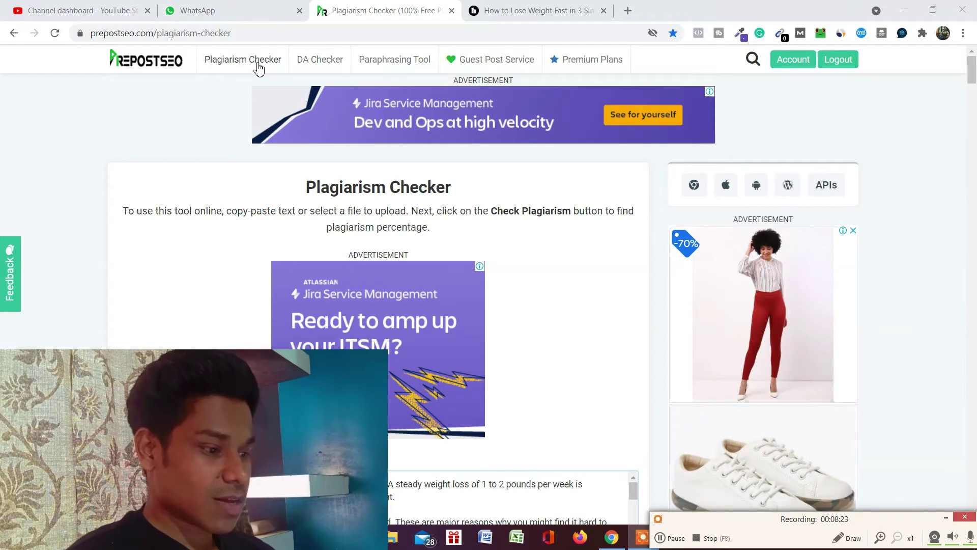
{"action": "scroll", "coordinate": [548, 159], "scroll_direction": "down", "scroll_amount": 6}
{"action": "scroll", "coordinate": [548, 160], "scroll_direction": "down", "scroll_amount": 10}
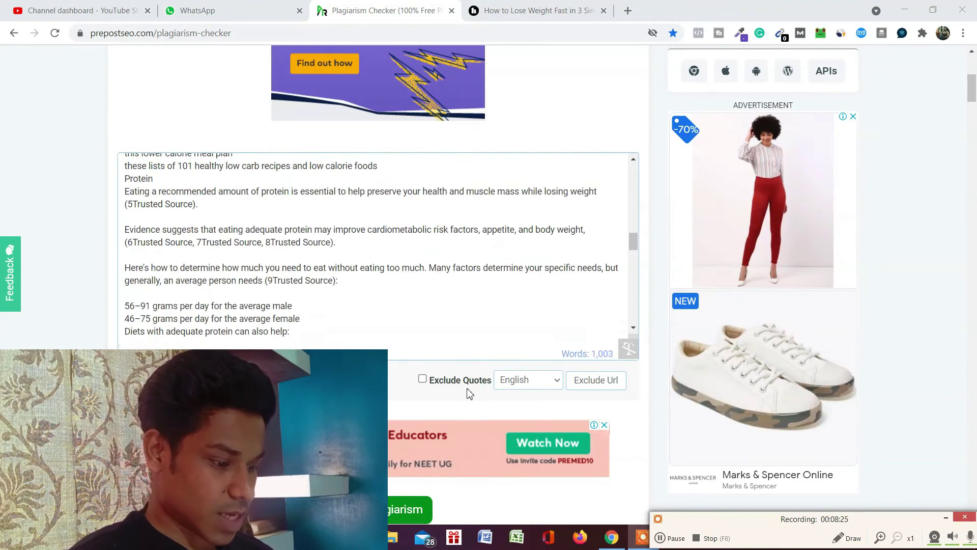
{"action": "scroll", "coordinate": [513, 448], "scroll_direction": "down", "scroll_amount": 4}
{"action": "scroll", "coordinate": [513, 448], "scroll_direction": "down", "scroll_amount": 12}
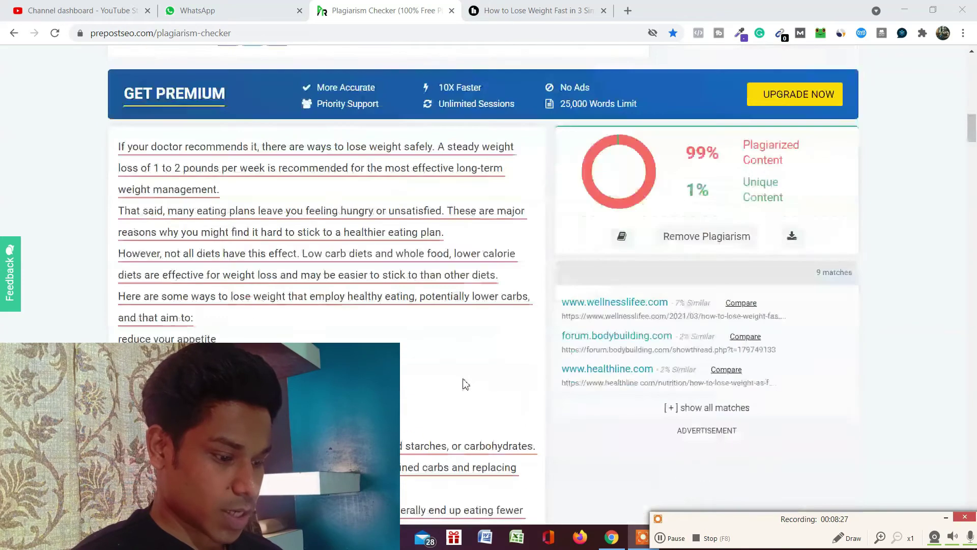
{"action": "scroll", "coordinate": [464, 381], "scroll_direction": "down", "scroll_amount": 15}
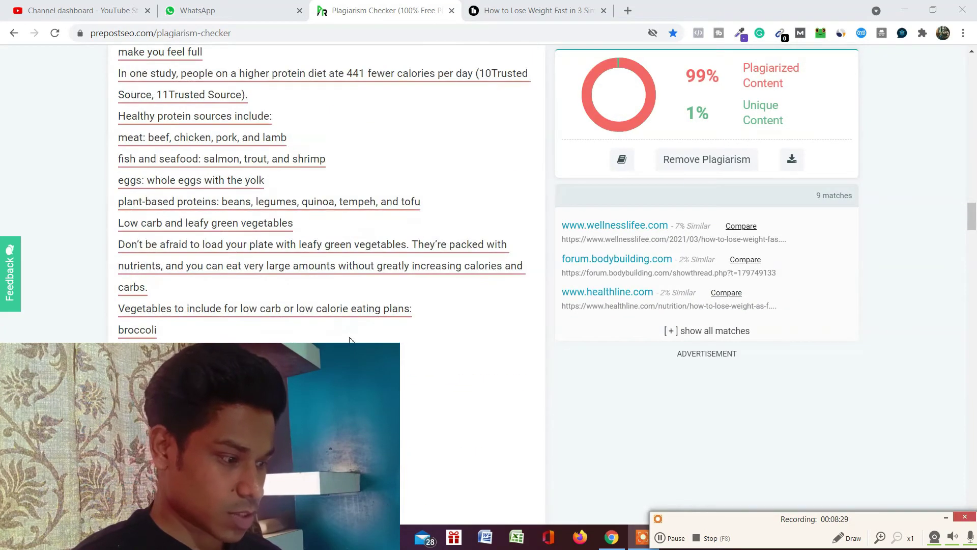
{"action": "scroll", "coordinate": [350, 340], "scroll_direction": "down", "scroll_amount": 1}
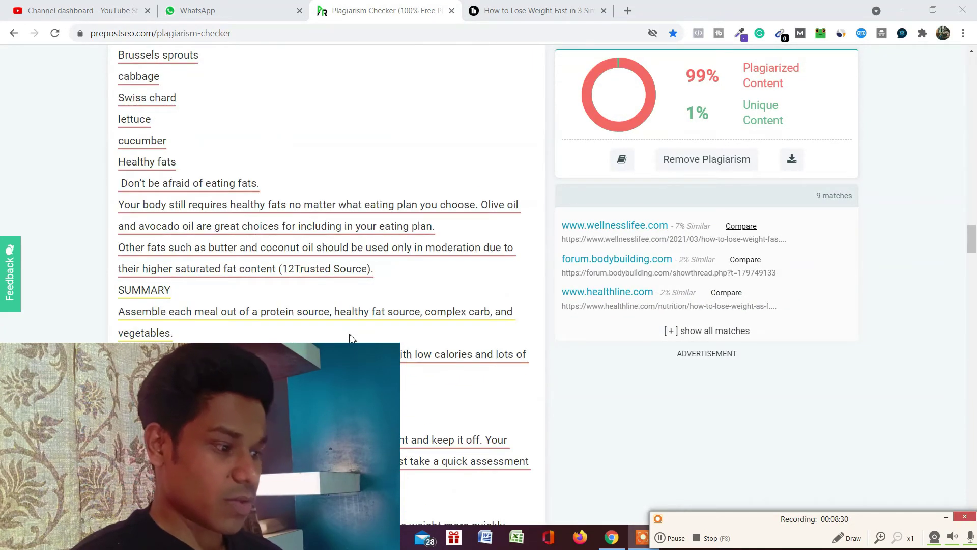
{"action": "left_click", "coordinate": [687, 171]}
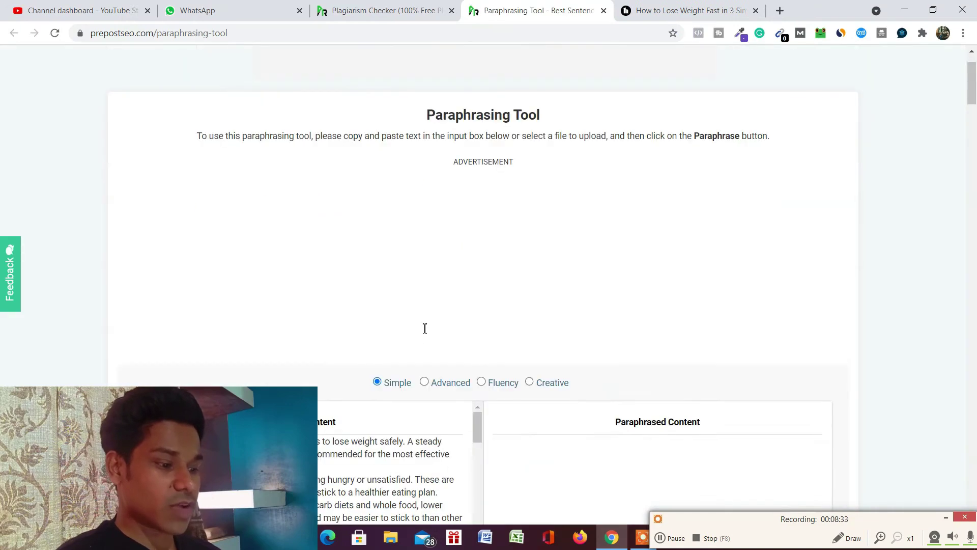
Scroll through the Paraphrasing Tool's Original Content box holding the Healthline weight-loss article
{"action": "scroll", "coordinate": [425, 328], "scroll_direction": "down", "scroll_amount": 3}
{"action": "scroll", "coordinate": [434, 290], "scroll_direction": "down", "scroll_amount": 2}
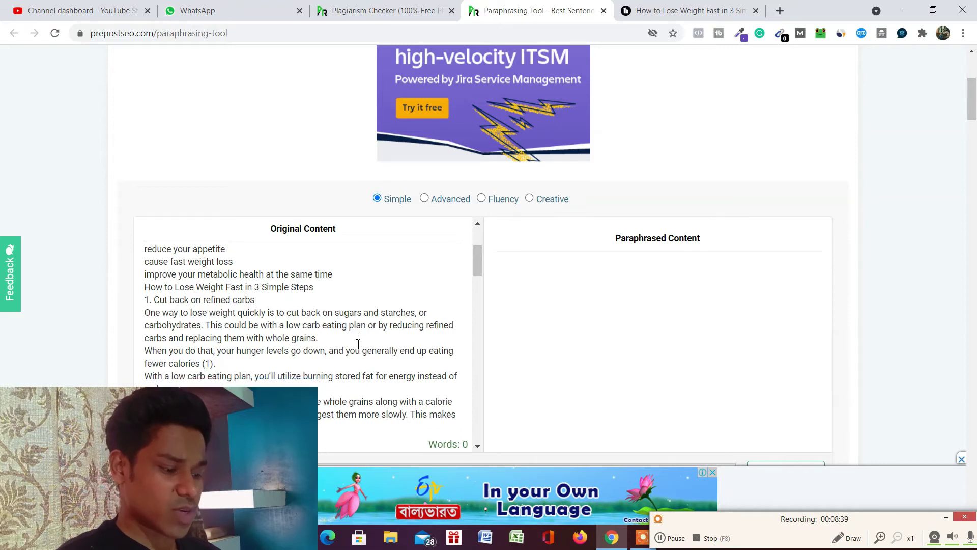
{"action": "scroll", "coordinate": [532, 290], "scroll_direction": "down", "scroll_amount": 5}
{"action": "scroll", "coordinate": [532, 289], "scroll_direction": "down", "scroll_amount": 2}
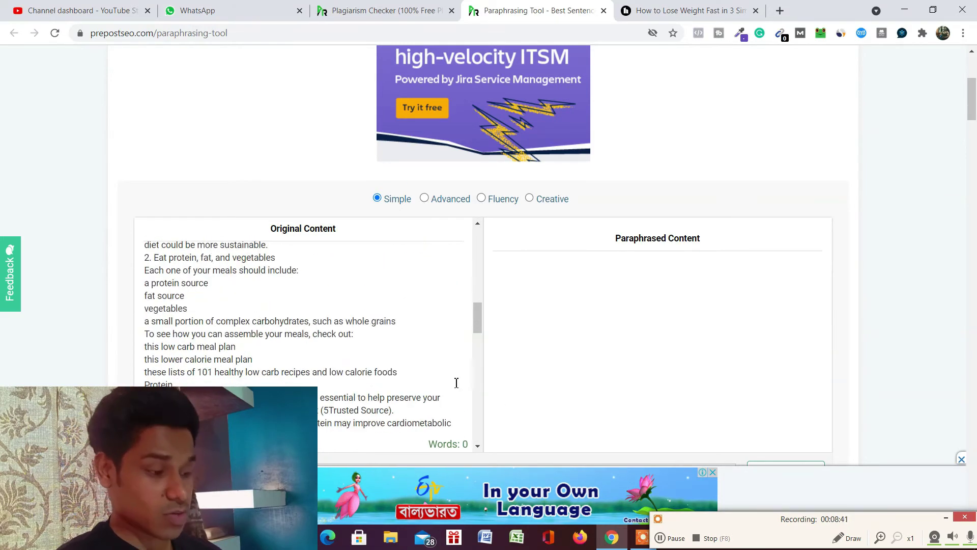